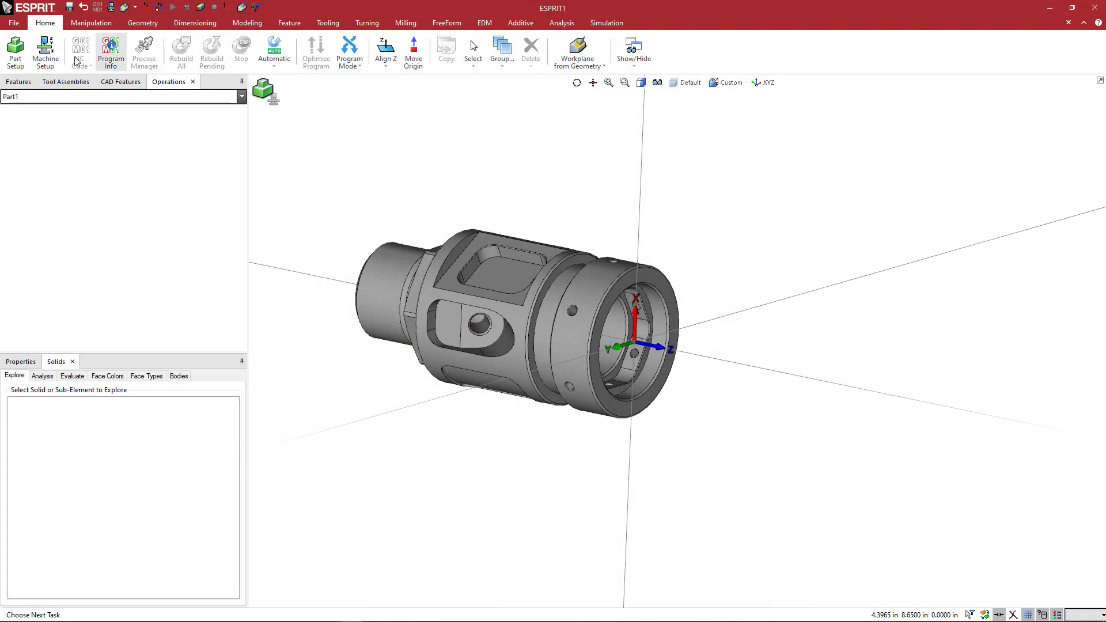
In Part Setup, pick the lathe solid as Part1's geometry (Solid 1000001) and confirm.
left_click(17, 52)
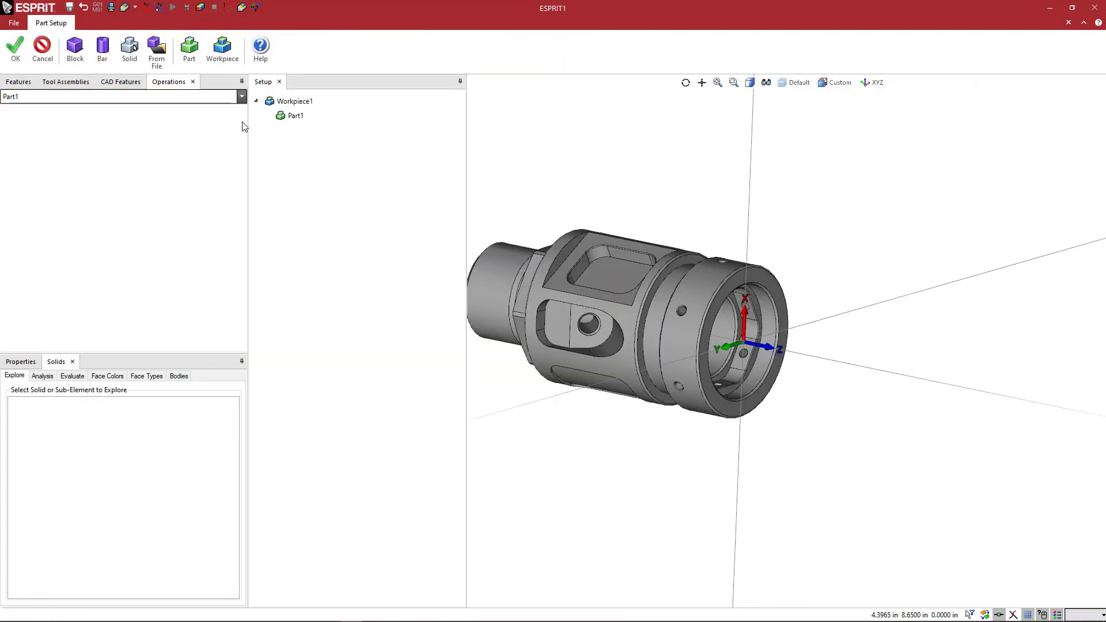
double_click(295, 117)
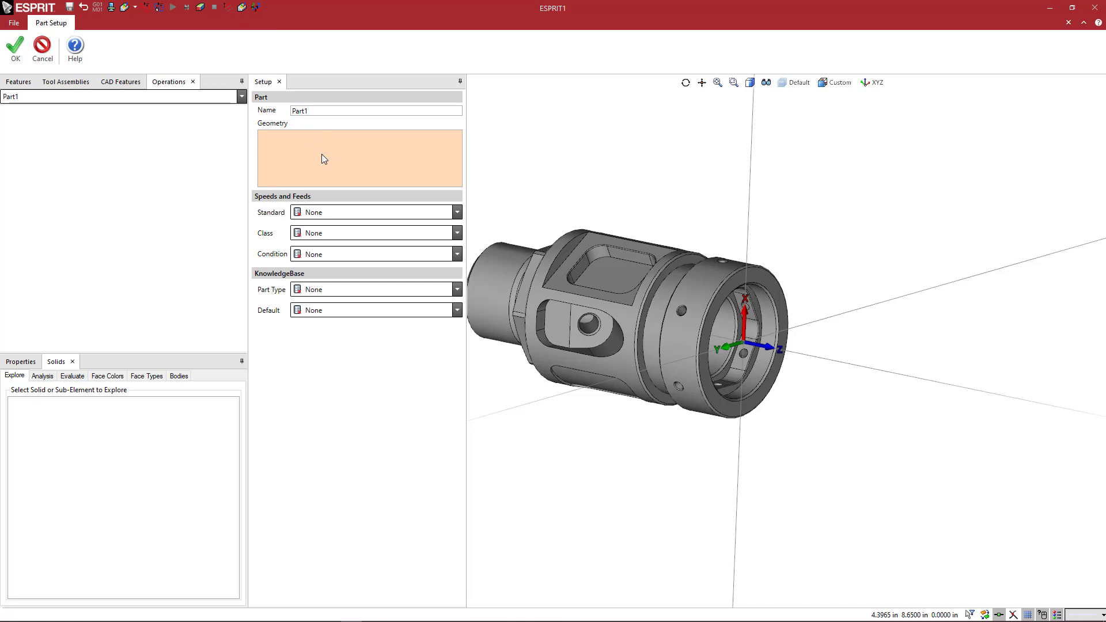
left_click(701, 296)
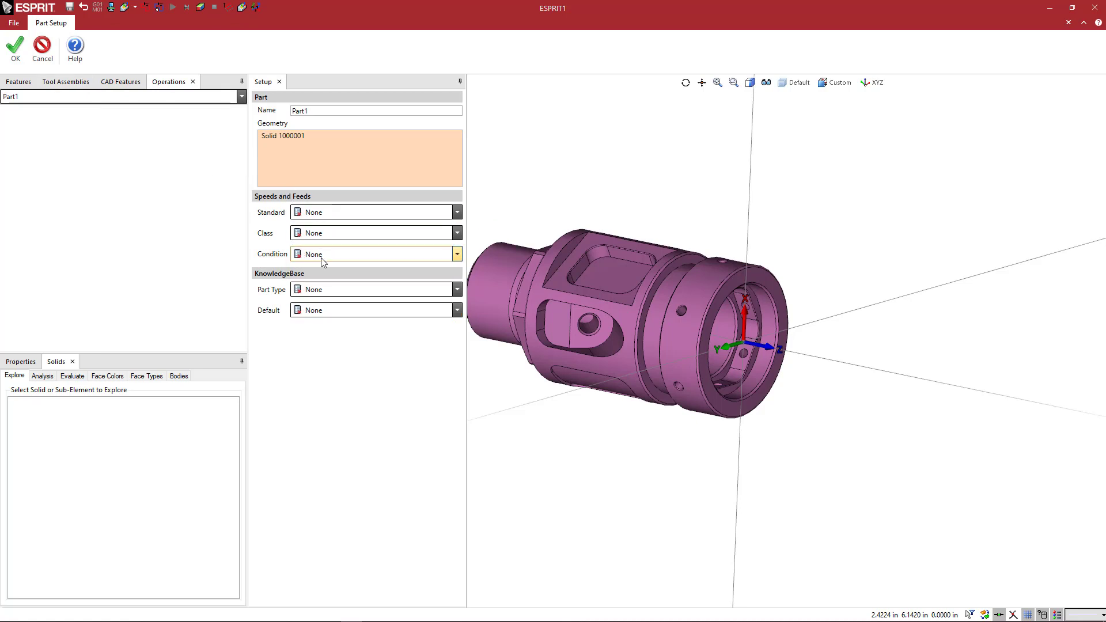
left_click(15, 56)
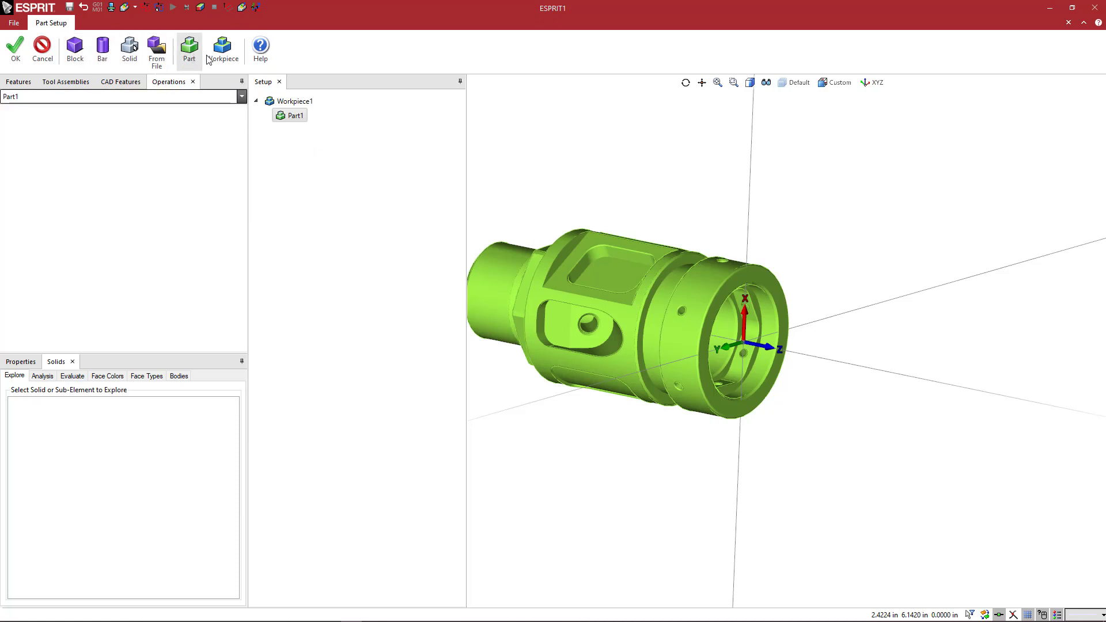
Add cylindrical bar stock Stock1 around the part and set its height to 4.2 in.
left_click(102, 53)
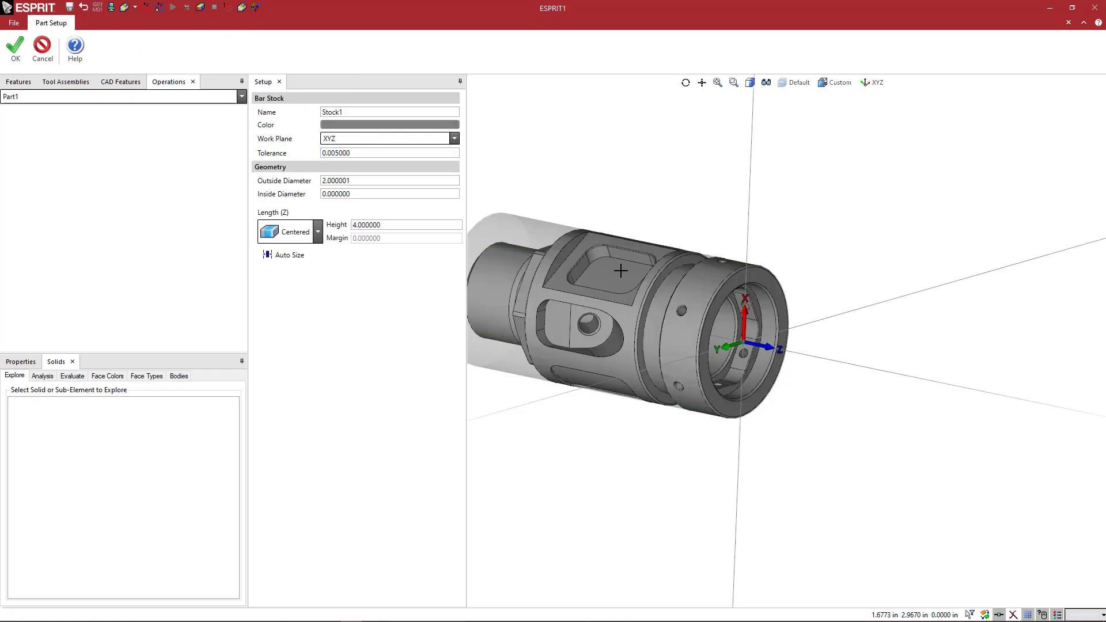
middle_click_drag(821, 282, 853, 304)
mouse_move(605, 369)
middle_mouse_down()
mouse_move(589, 346)
mouse_move(605, 357)
middle_mouse_up()
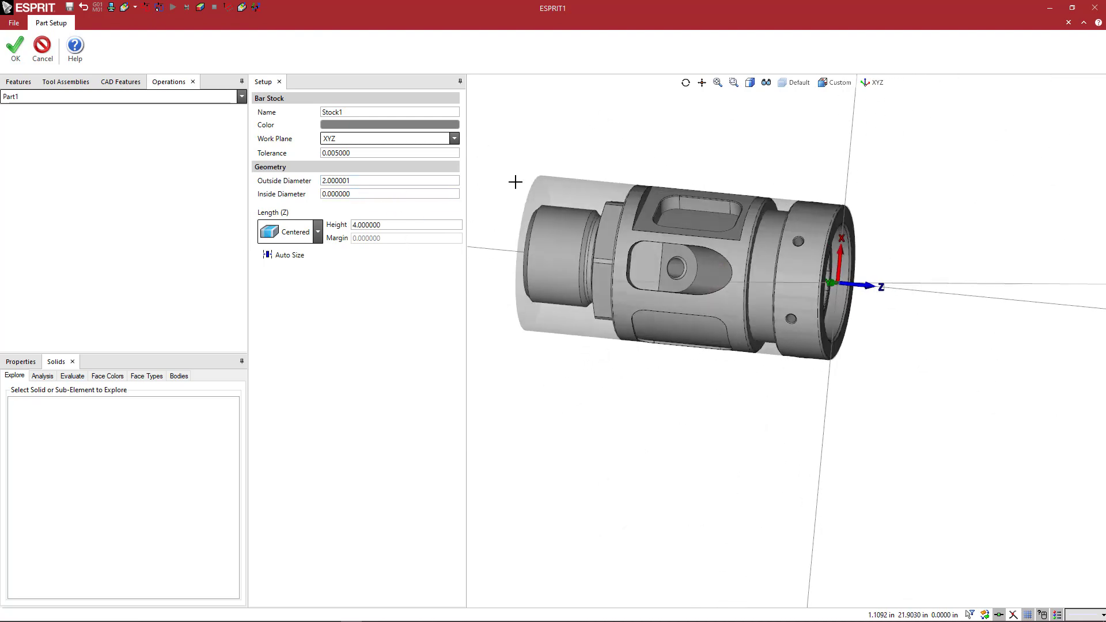
middle_click_drag(588, 157, 708, 221)
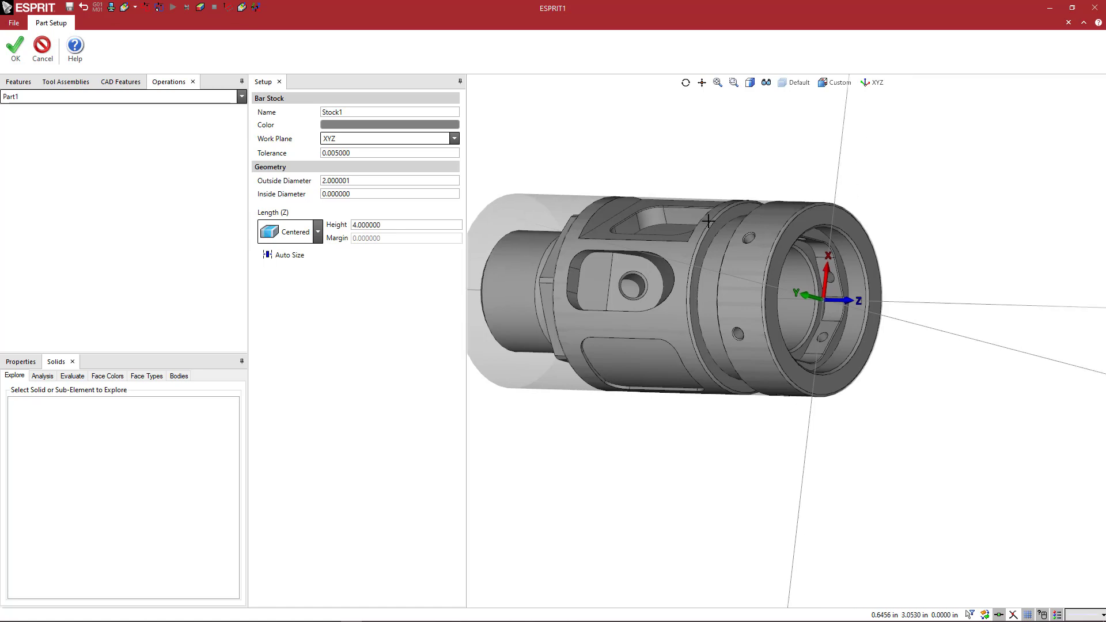
double_click(385, 226)
middle_click_drag(507, 189, 547, 179)
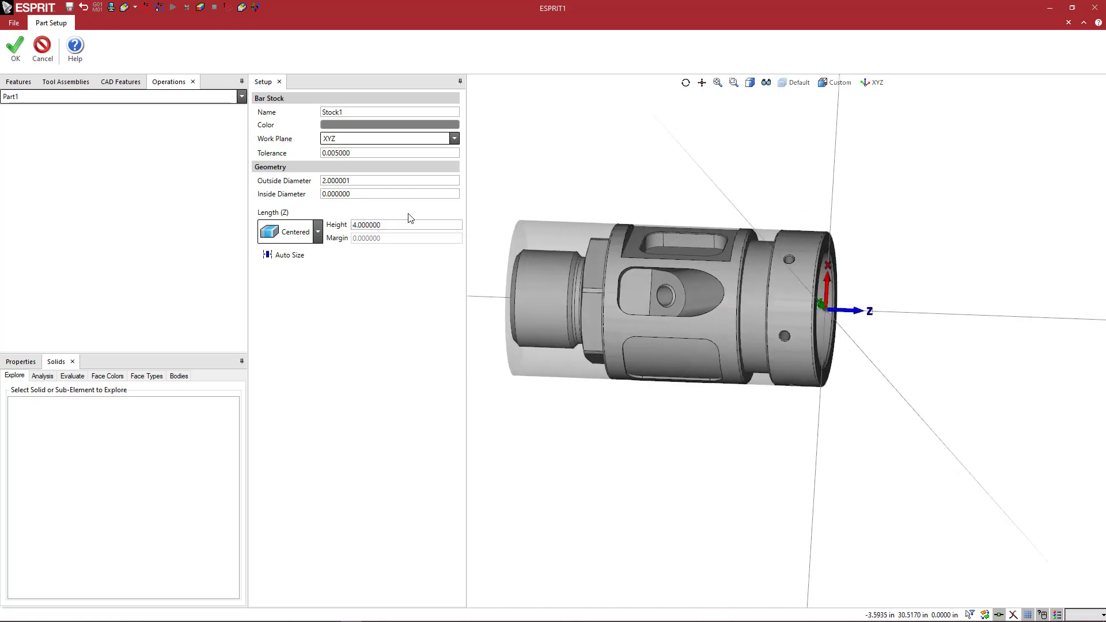
double_click(358, 226)
middle_click_drag(605, 197, 656, 207)
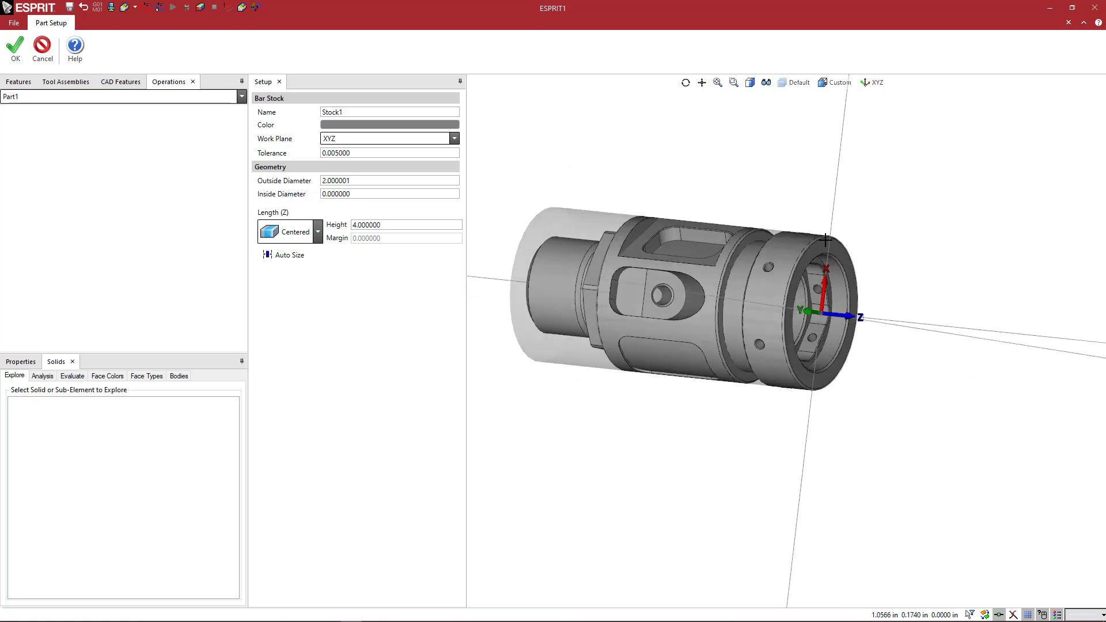
middle_click_drag(677, 187, 699, 184)
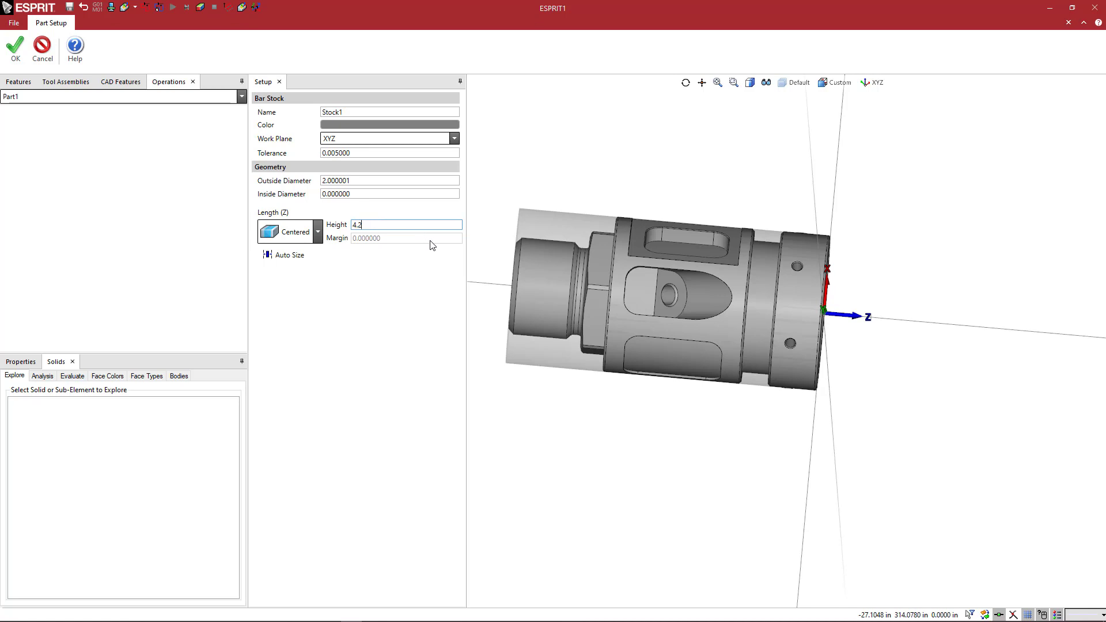
key("Tab")
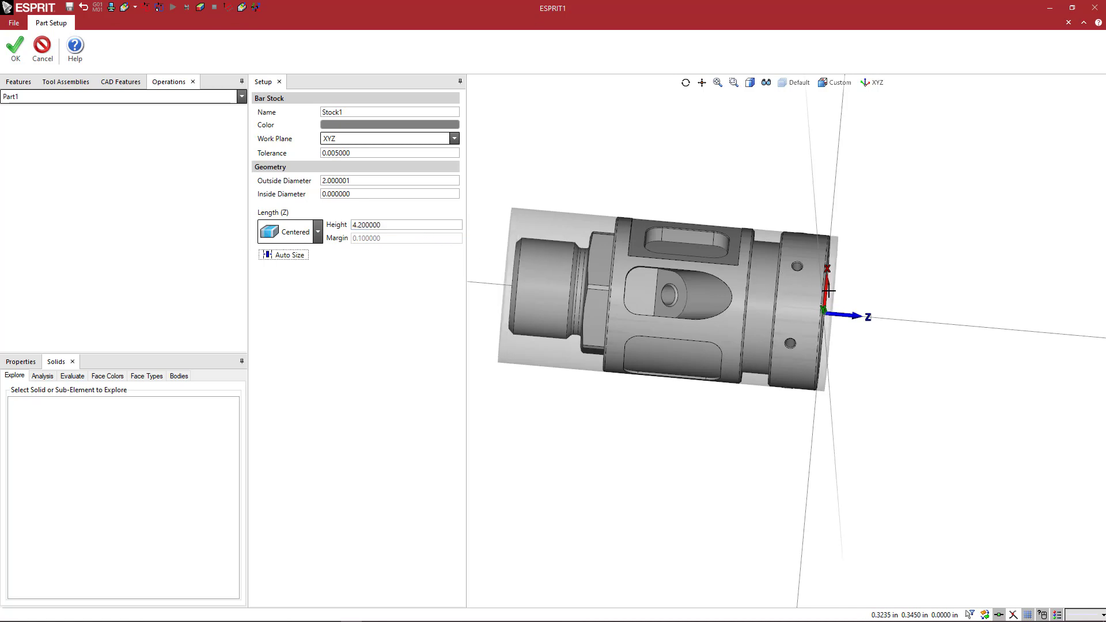
Set Stock1's length alignment to Align Top.
left_click(318, 233)
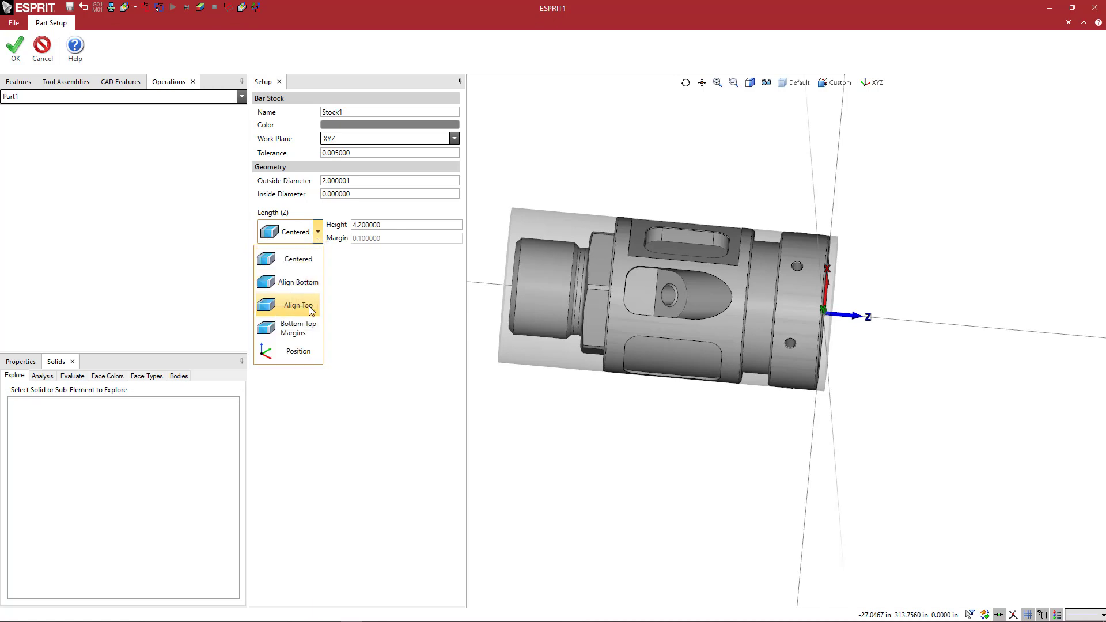
left_click(303, 305)
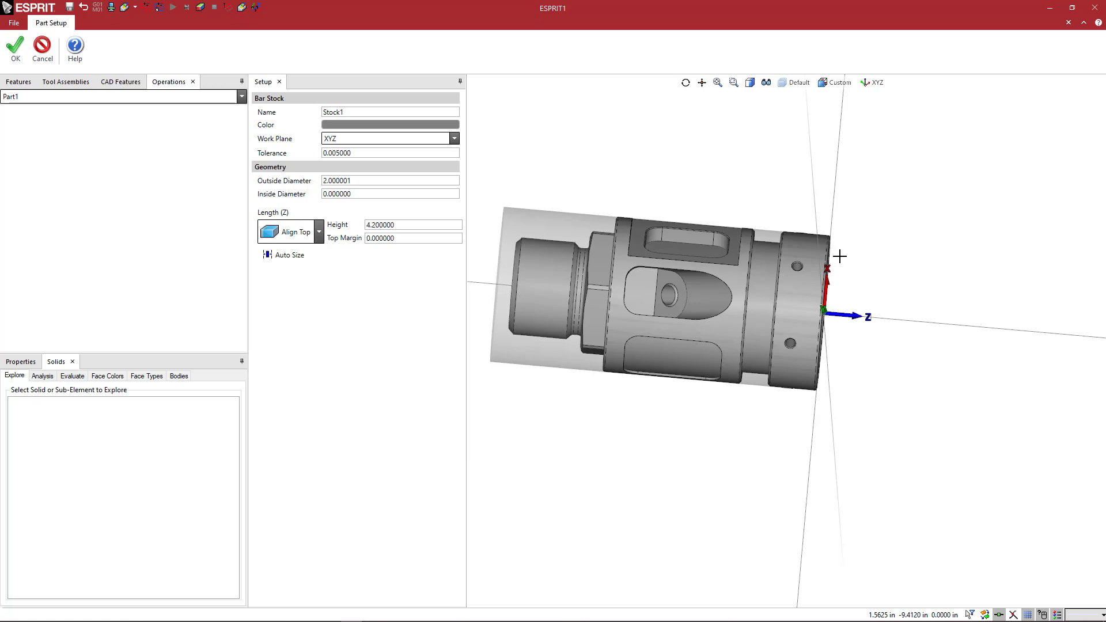
middle_click_drag(839, 254, 833, 249)
scroll(831, 248, "up", 4)
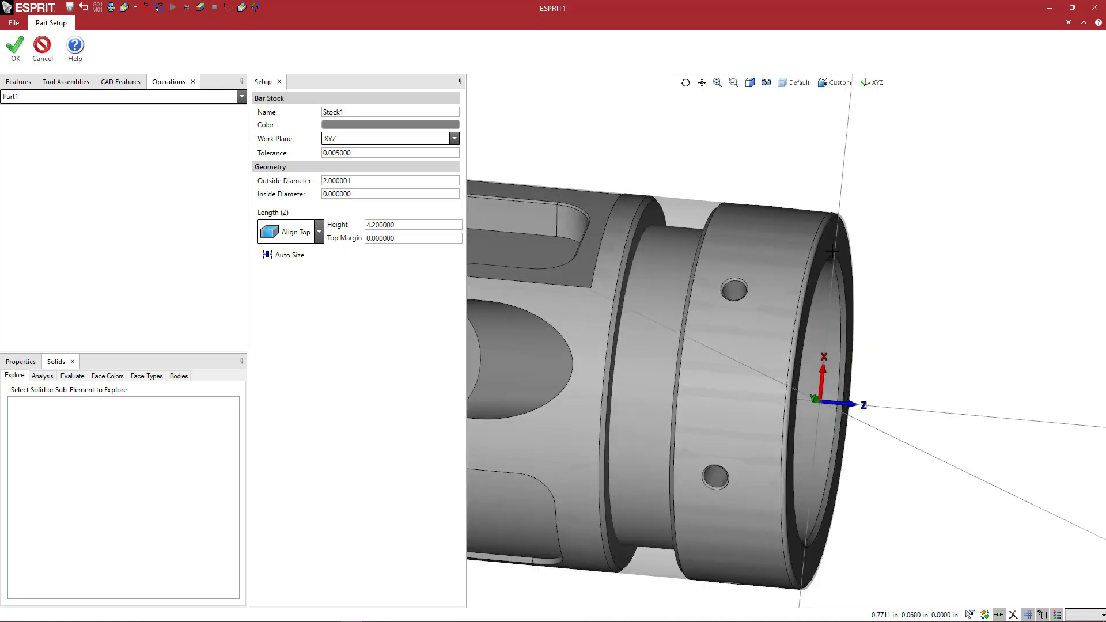
scroll(832, 248, "down", 2)
scroll(859, 301, "down", 3)
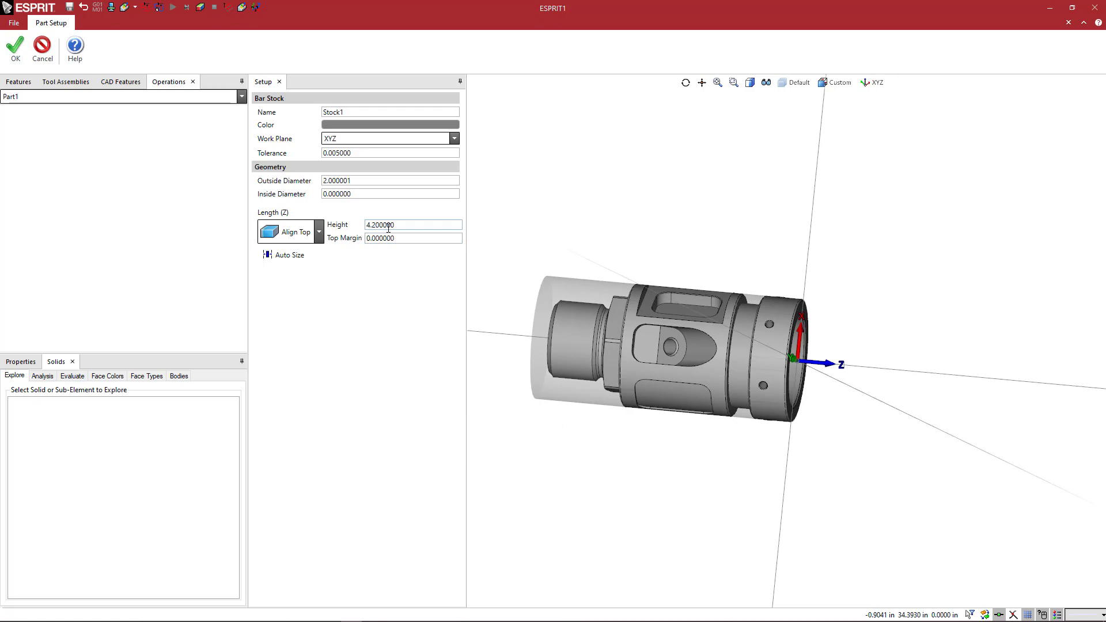
Enter a 0.1 top margin, then change it to 0.05 in and check the stock.
left_click_drag(399, 224, 364, 241)
key("BackSpace")
type(".1")
key("Tab")
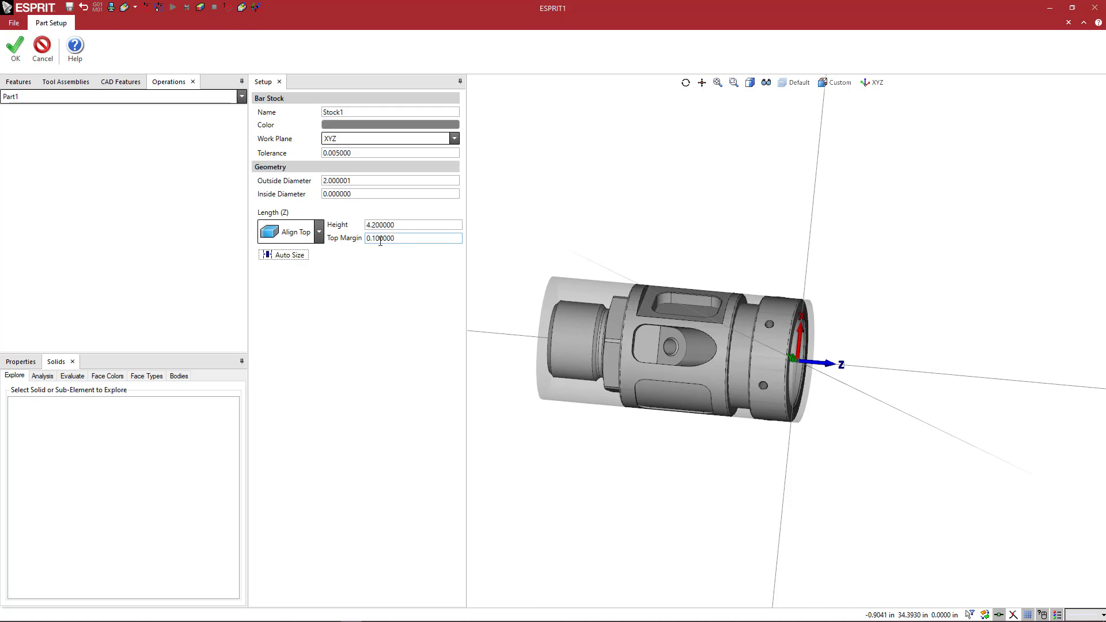
left_click(387, 239)
key("Tab")
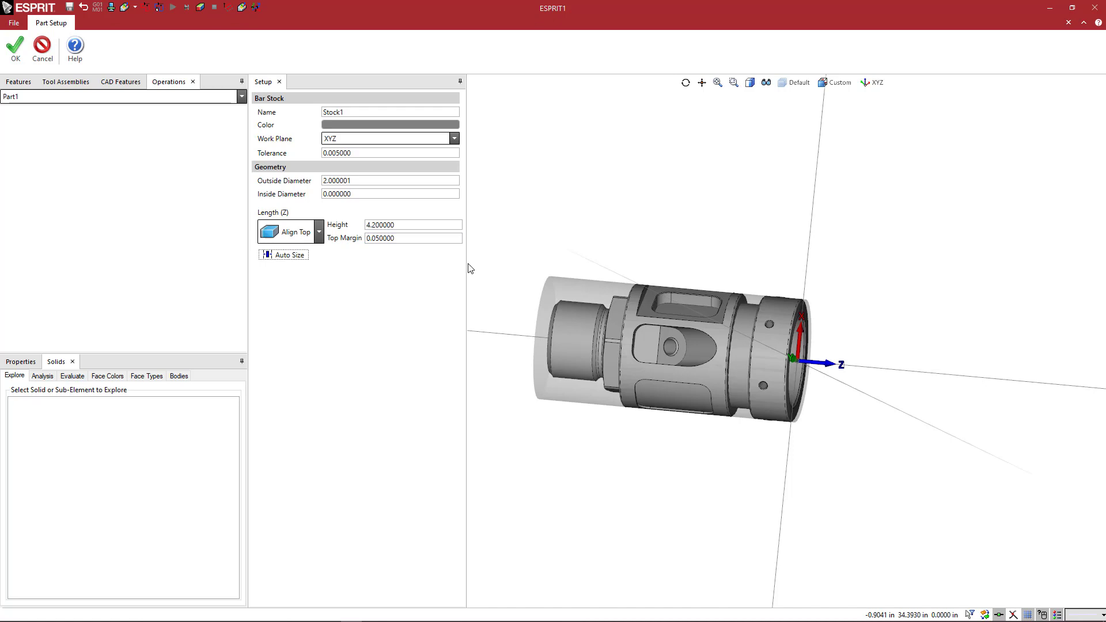
middle_click_drag(822, 314, 813, 307)
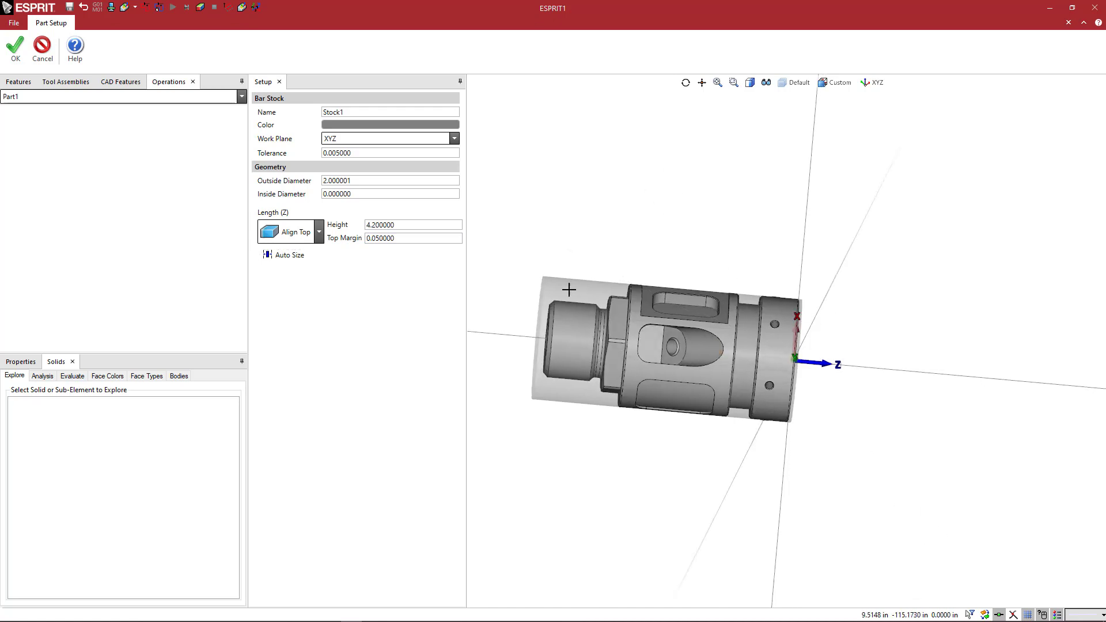
middle_click_drag(550, 287, 640, 260)
scroll(544, 230, "down", 2)
scroll(543, 230, "up", 2)
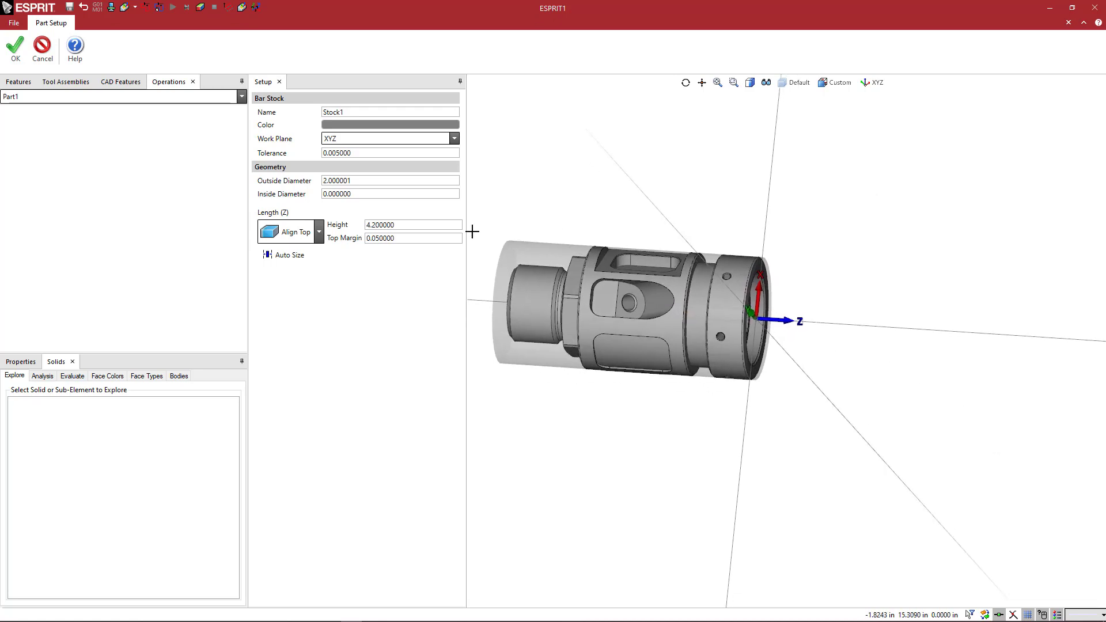
Revert Stock1 to its centered defaults and set the outside diameter to 2.125 in.
left_click(322, 247)
left_click(301, 262)
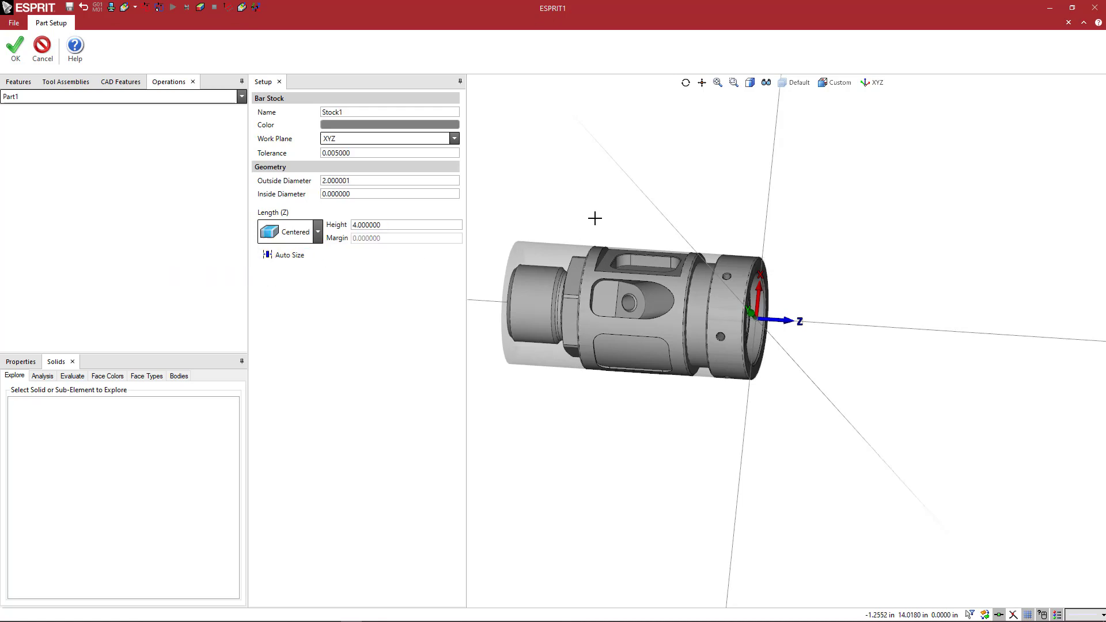
middle_click_drag(594, 218, 565, 251)
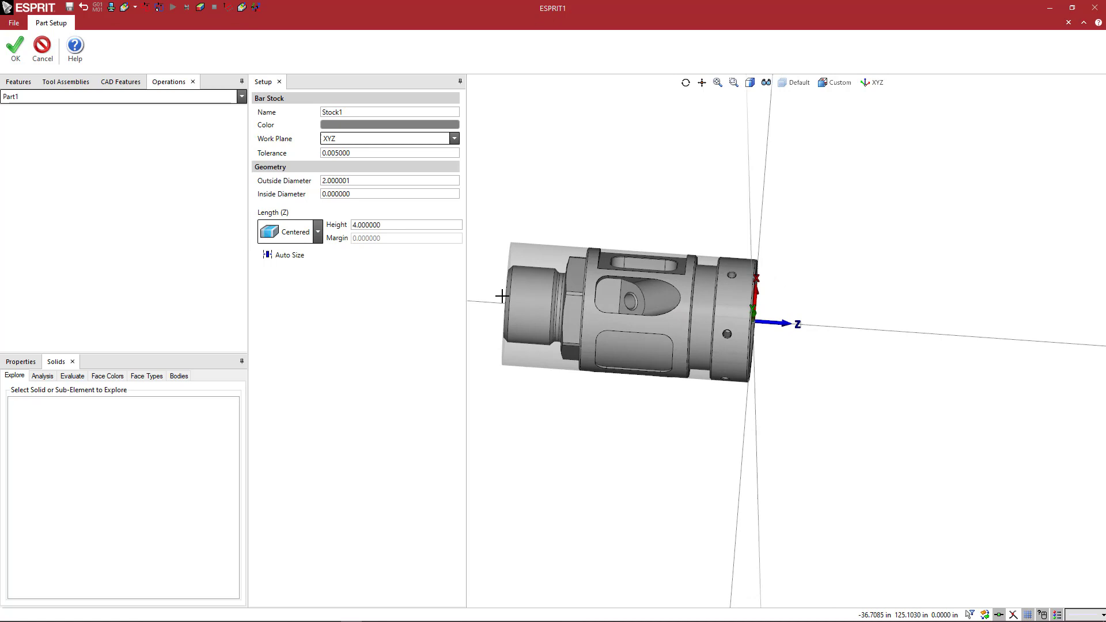
middle_click_drag(597, 187, 590, 196)
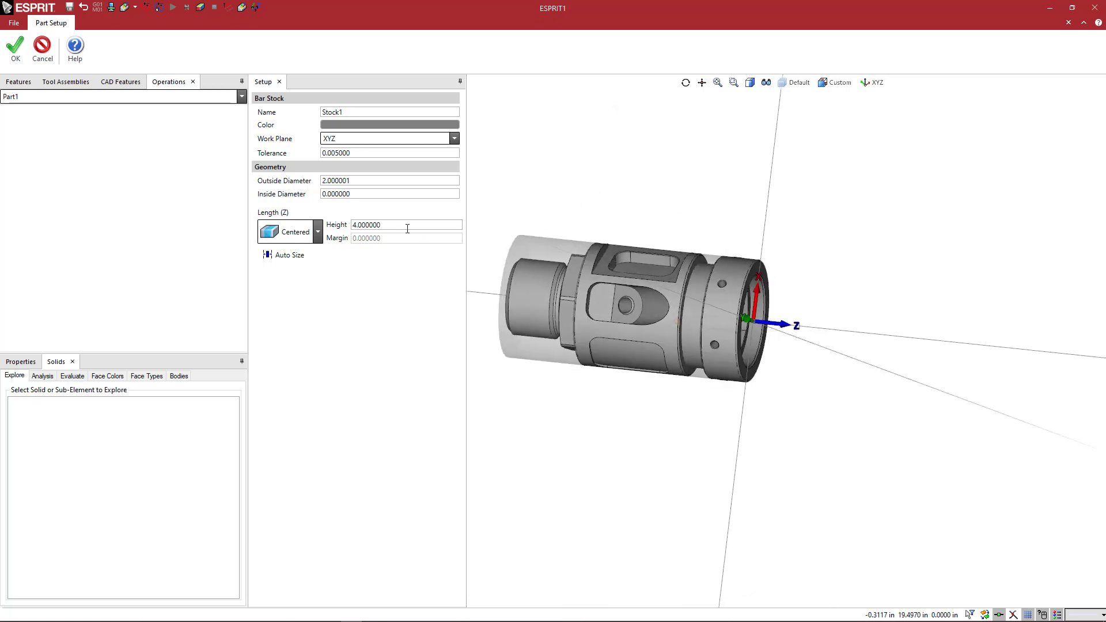
left_click(366, 181)
left_click_drag(327, 181, 402, 192)
type(".125")
key("Tab")
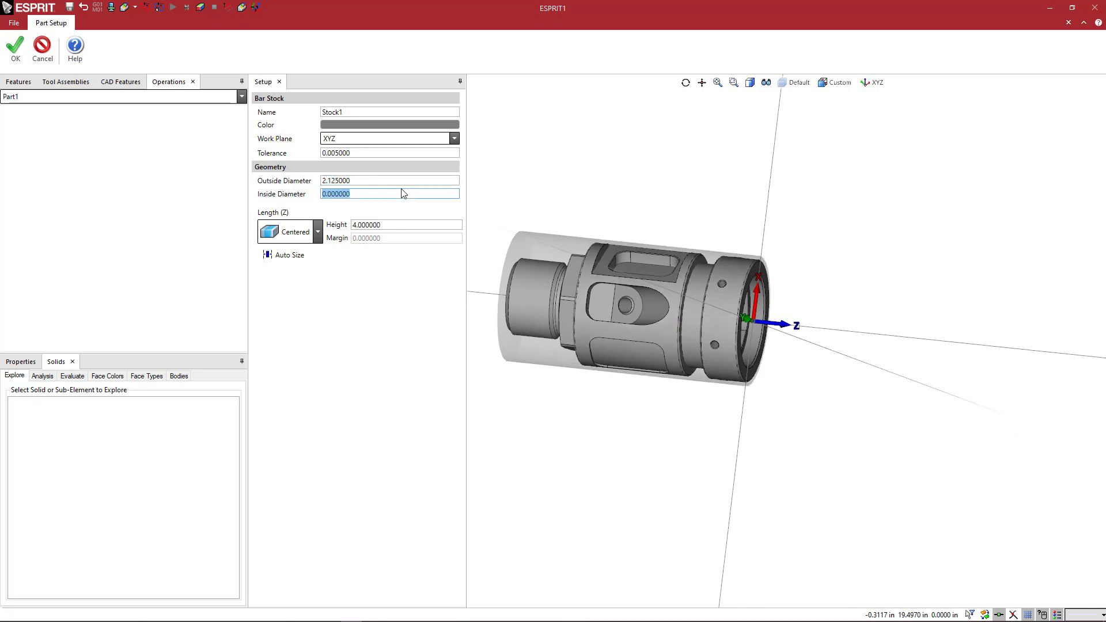
left_click(591, 195)
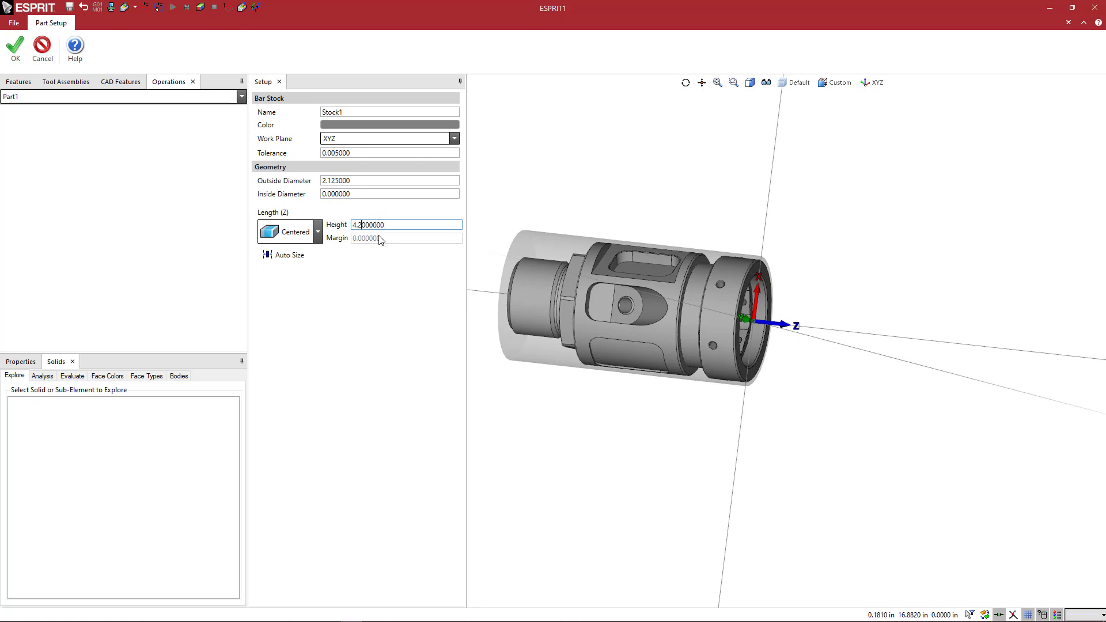
Align the 4.2-in stock to top with a 0.1-in top margin and confirm Stock1.
left_click(317, 236)
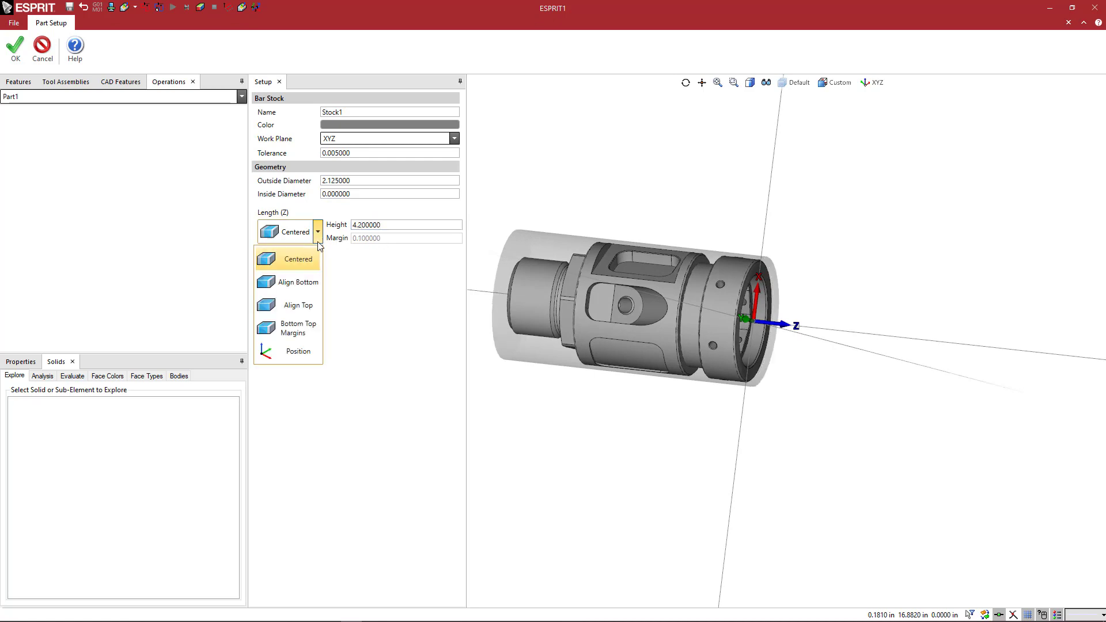
left_click(306, 302)
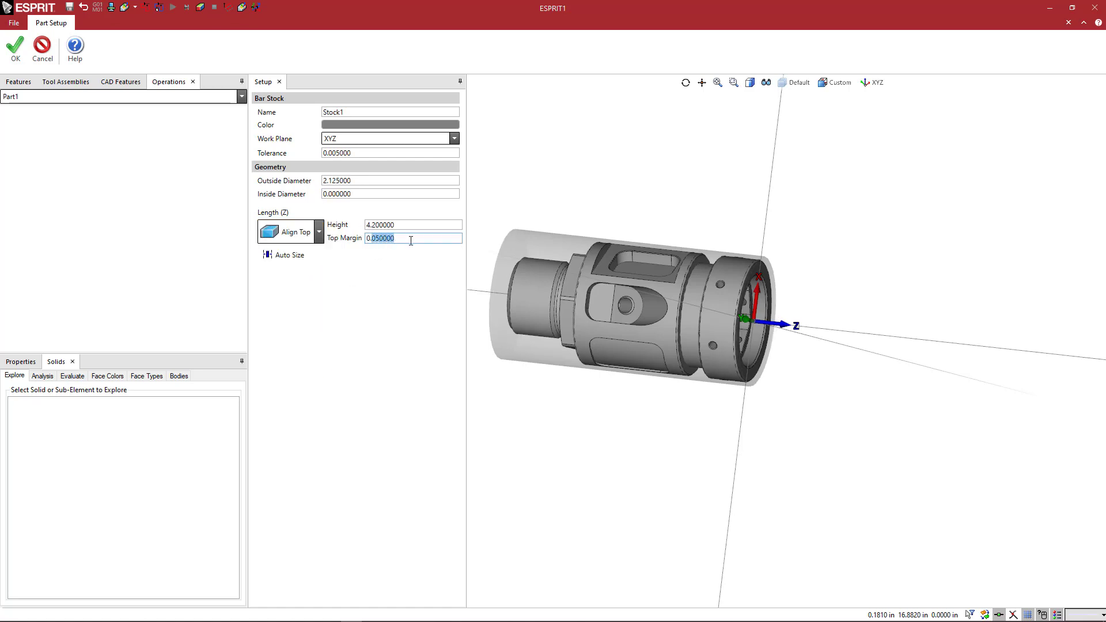
type("0.1")
key("Return")
middle_click_drag(641, 217, 538, 200)
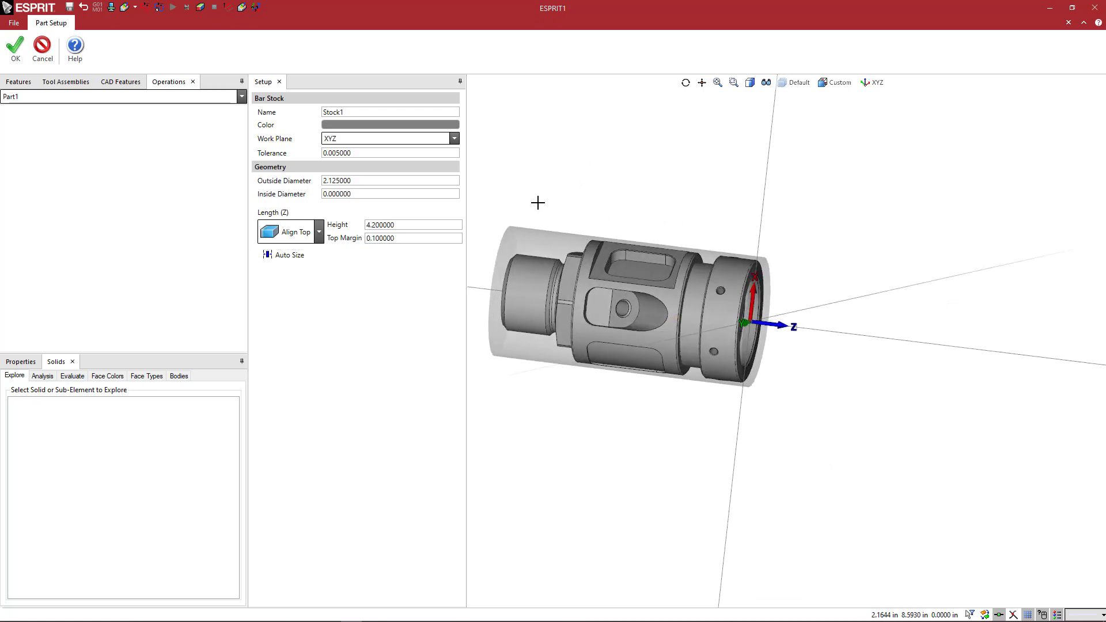
left_click(25, 47)
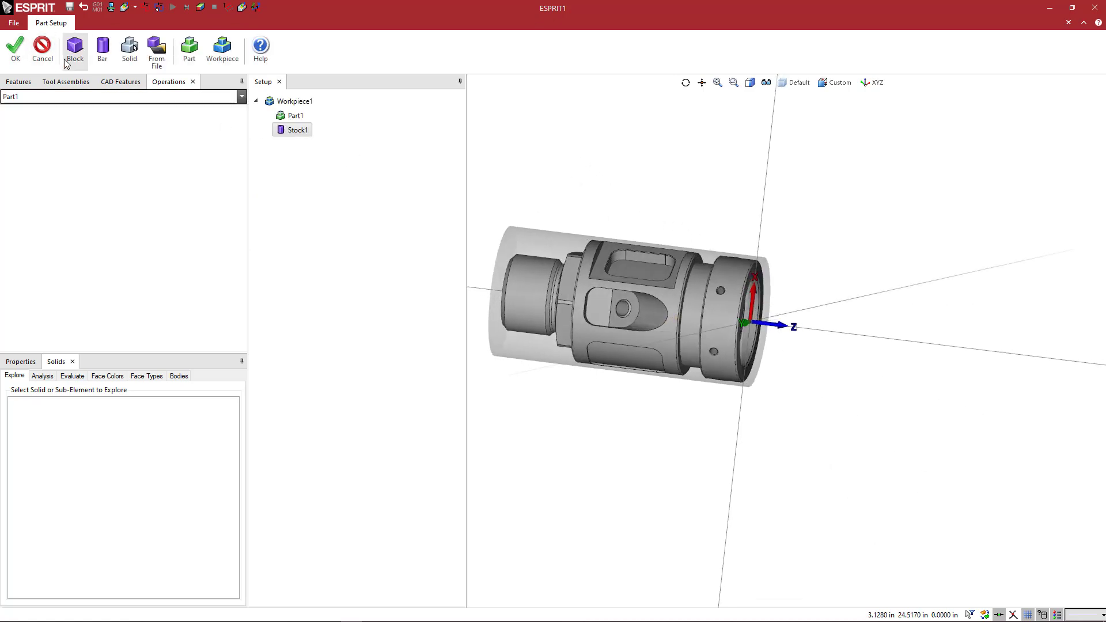
Click OK on the Part Setup ribbon to return to the Home workspace.
left_click(15, 56)
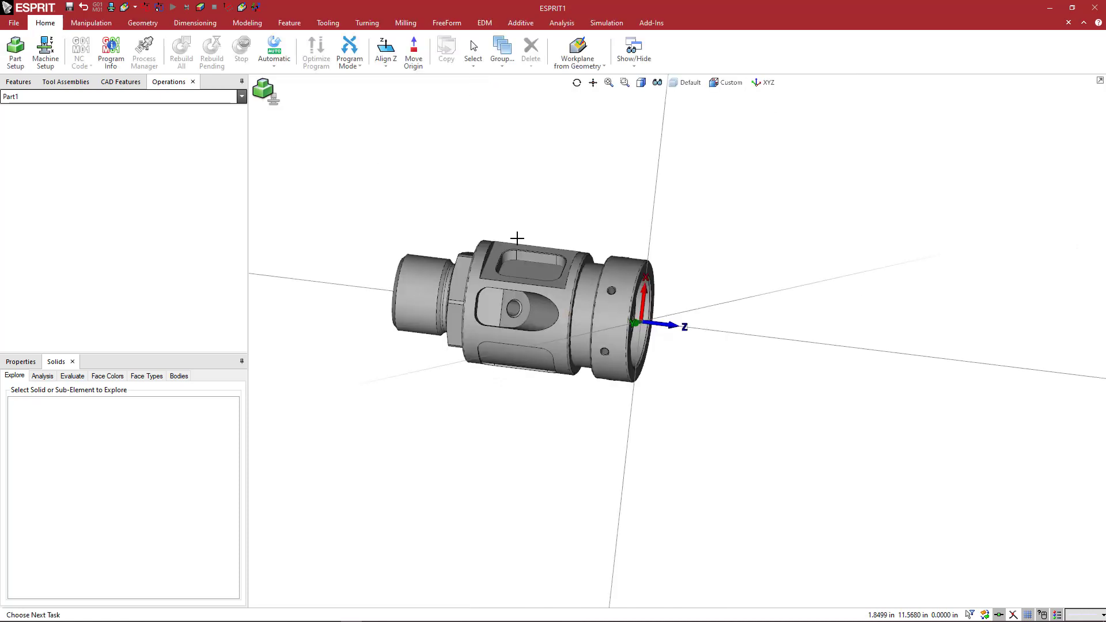
middle_click_drag(518, 239, 509, 237)
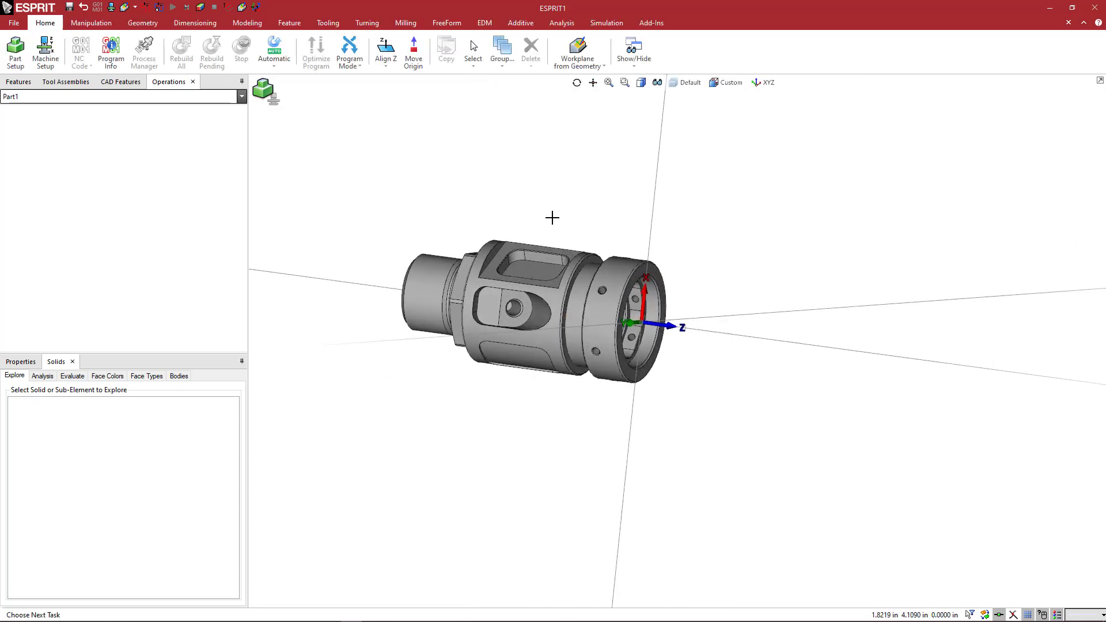